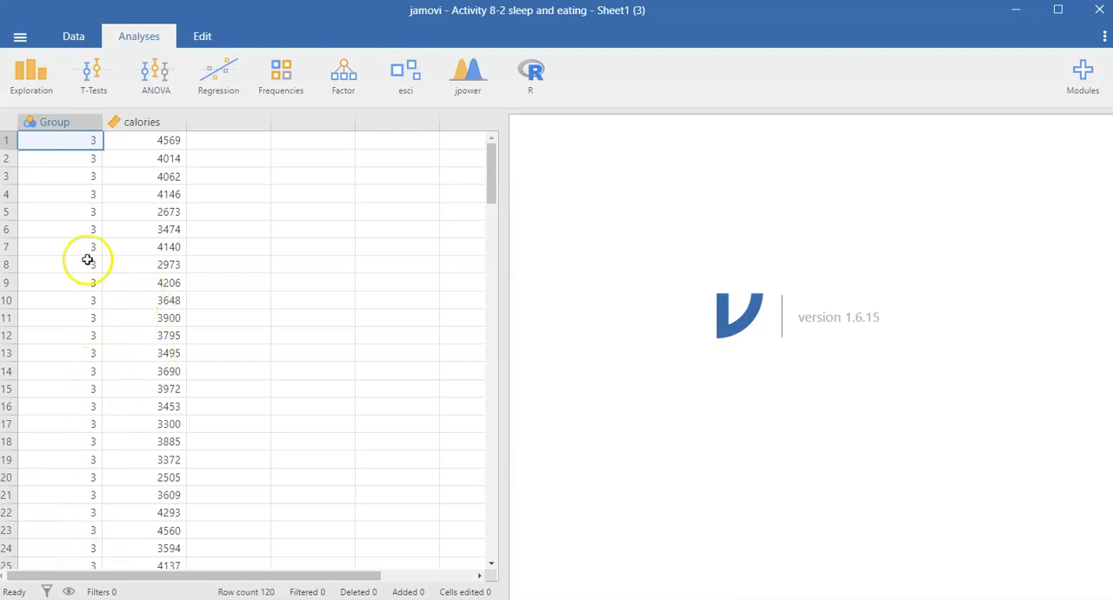
# Relabel the levels of the Group variable as 3 hours, 6 hours and 9 hours, and check the labels in the data
pyautogui.scroll(-9, 57, 393)
pyautogui.scroll(-7, 61, 400)
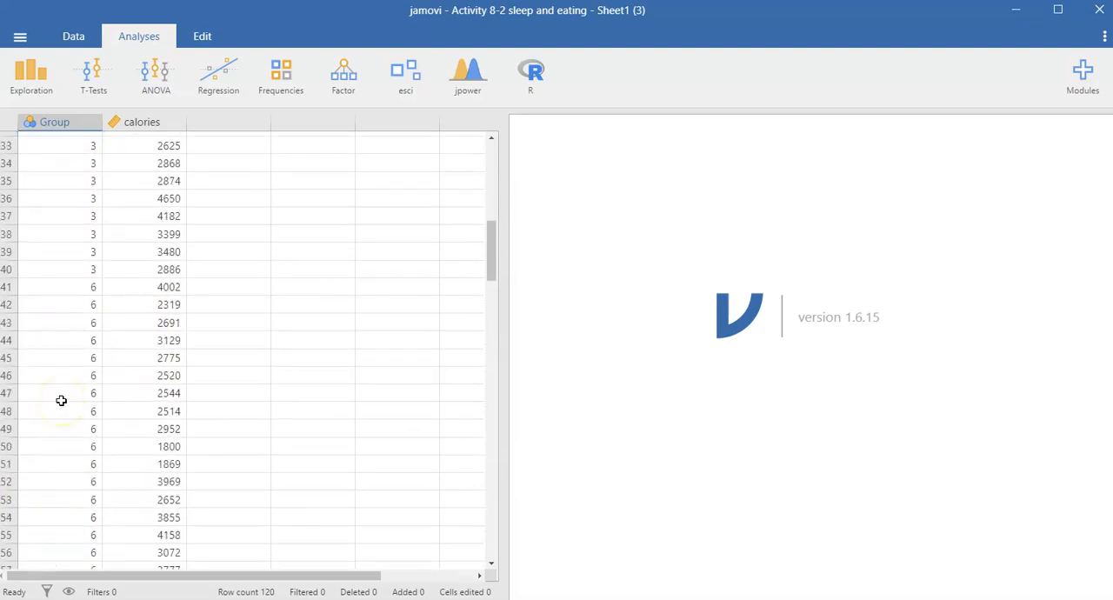
pyautogui.scroll(7, 60, 400)
pyautogui.scroll(9, 61, 400)
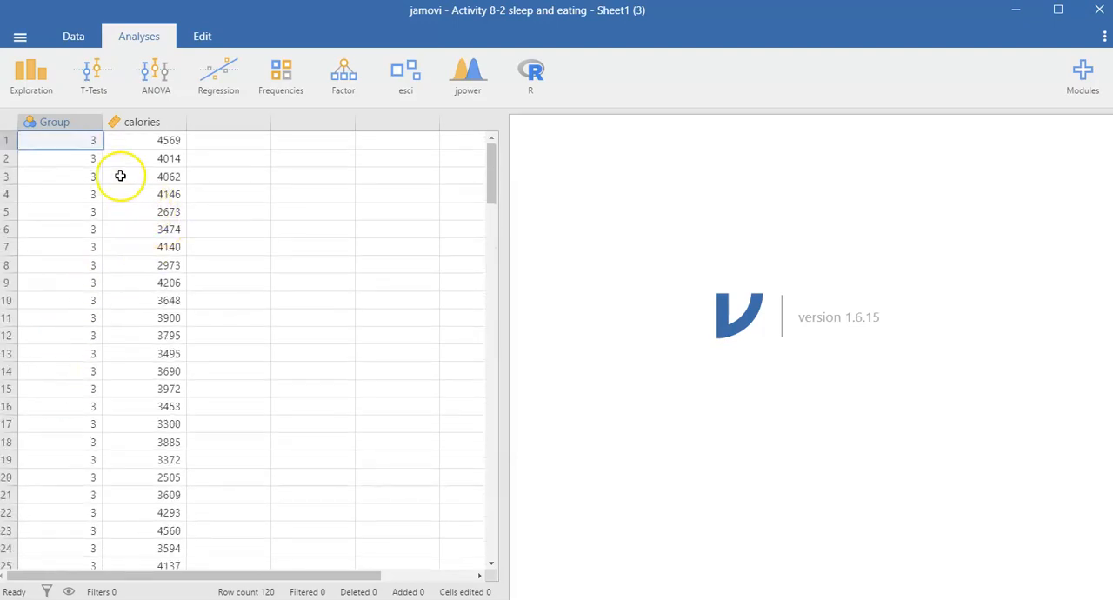
pyautogui.doubleClick(58, 121)
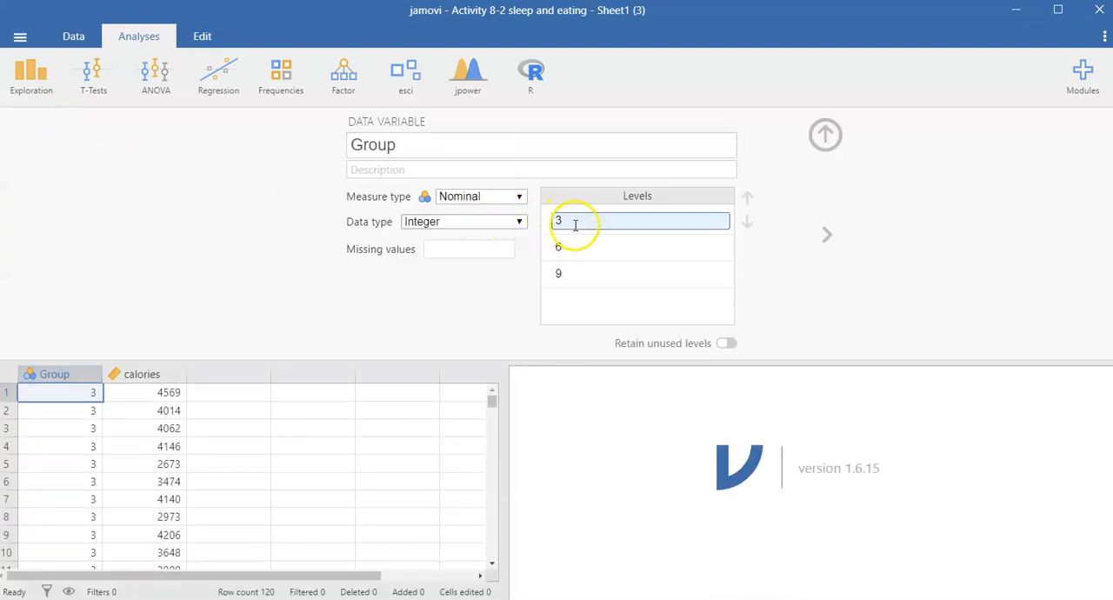
pyautogui.click(571, 226)
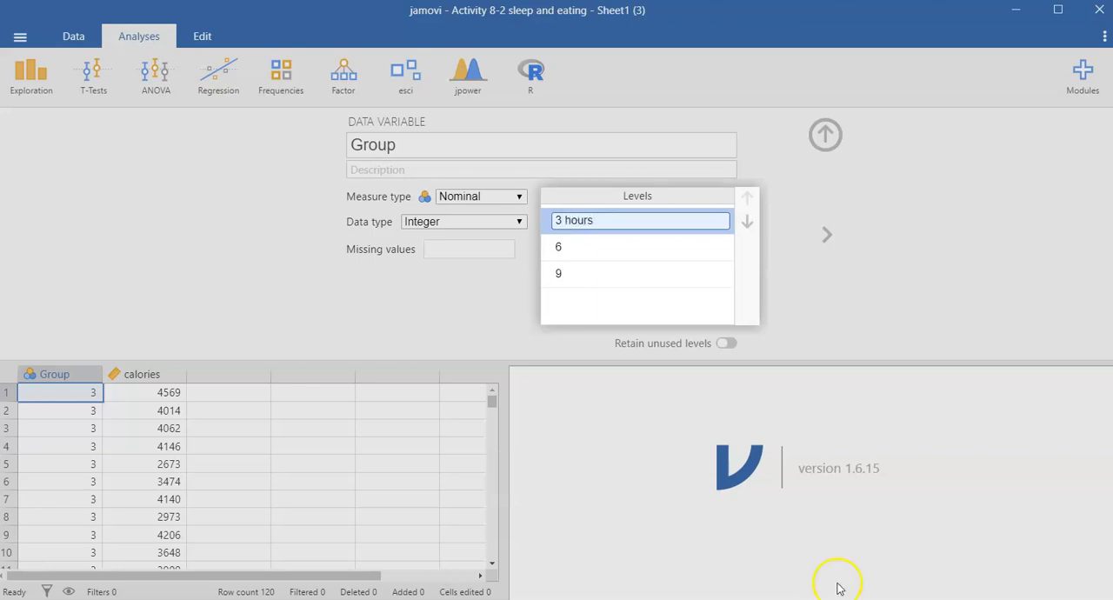
pyautogui.click(603, 248)
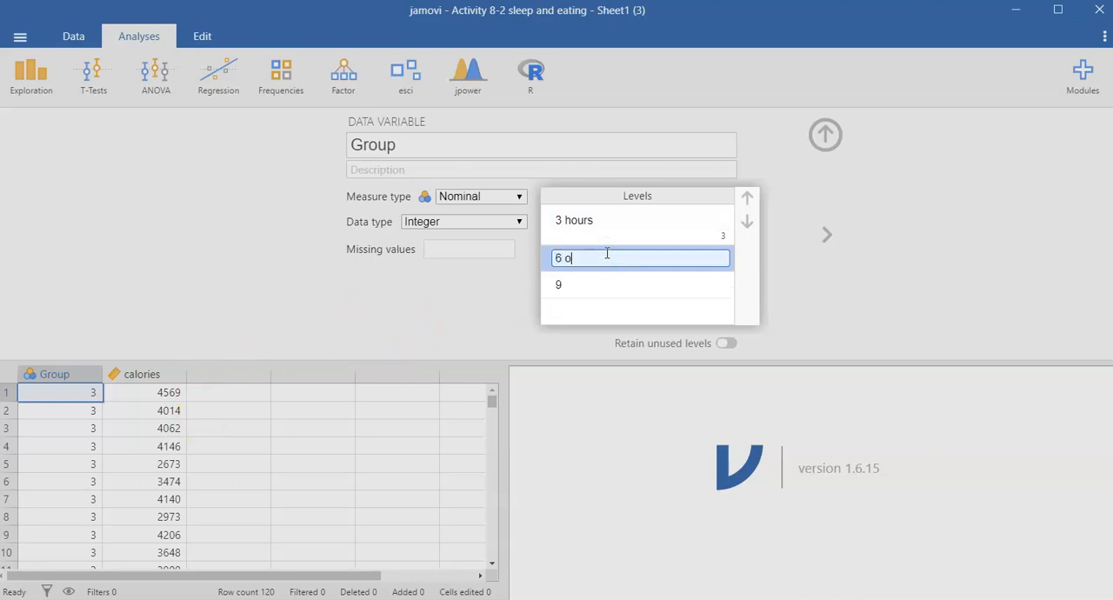
pyautogui.write('6 hours')
pyautogui.click(586, 282)
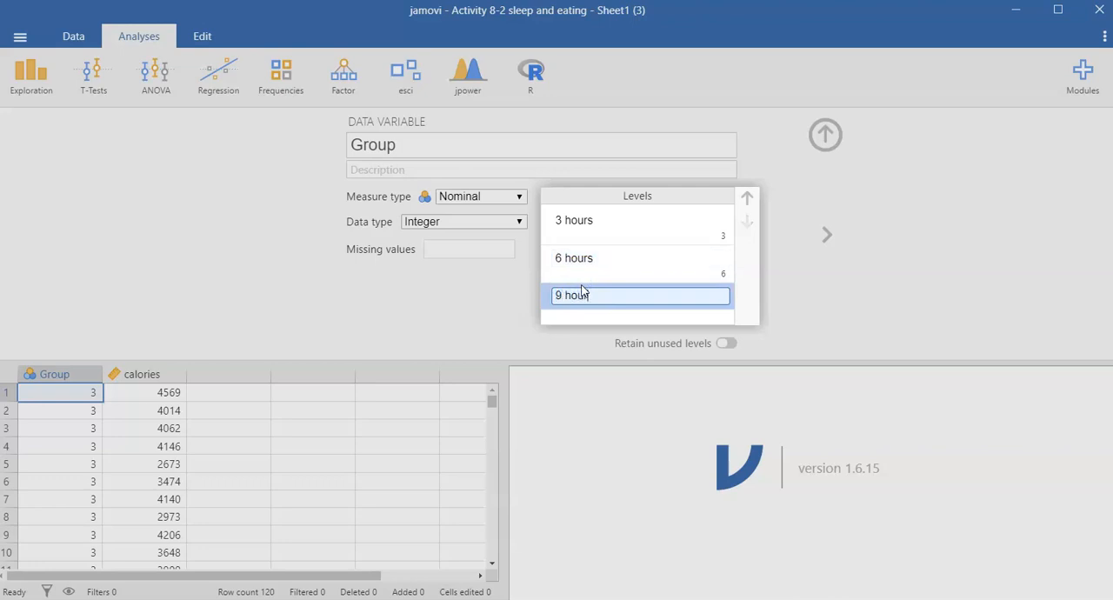
pyautogui.write('9 hours')
pyautogui.press('Return')
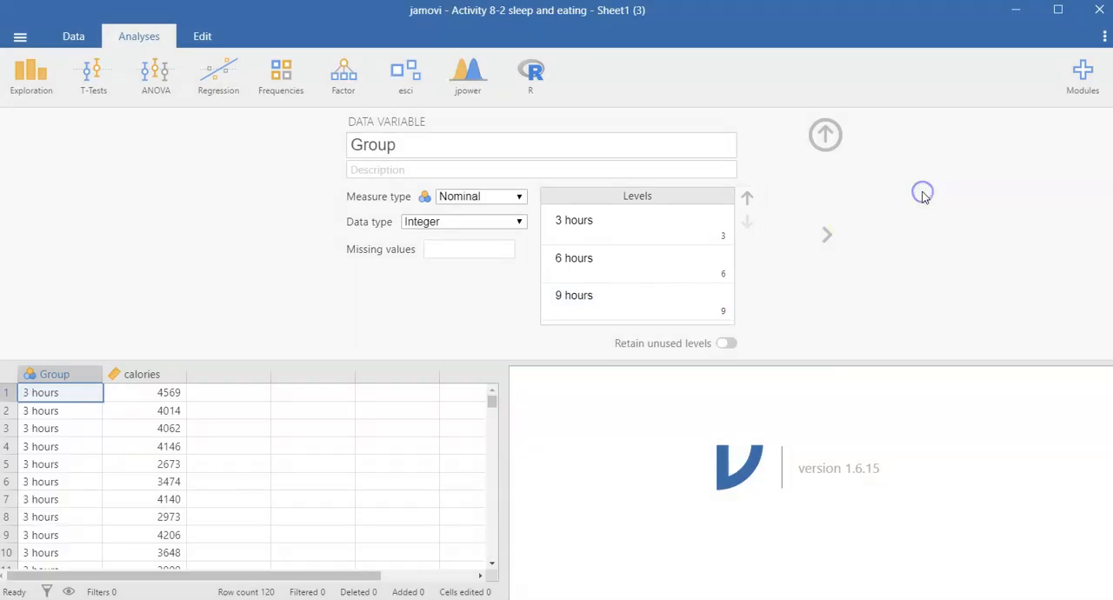
pyautogui.scroll(-20, 35, 423)
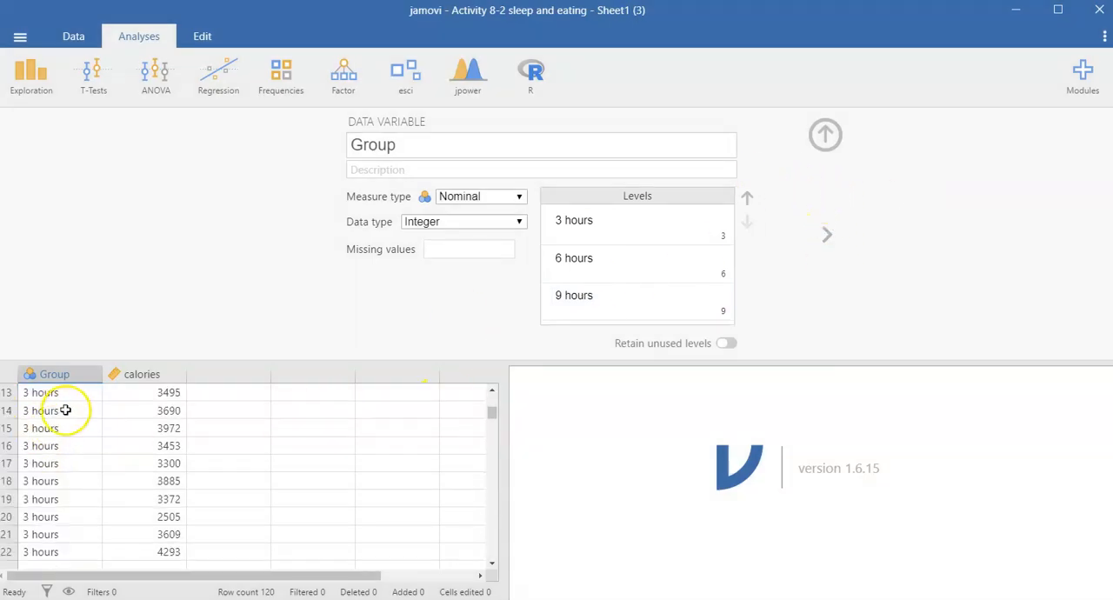
pyautogui.scroll(20, 64, 478)
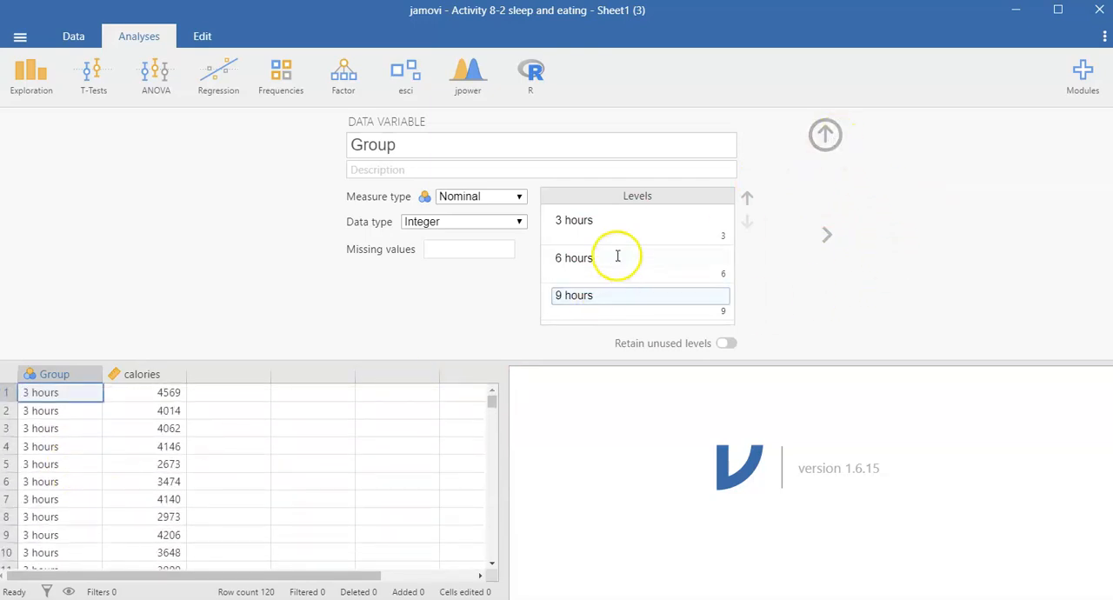
pyautogui.click(825, 137)
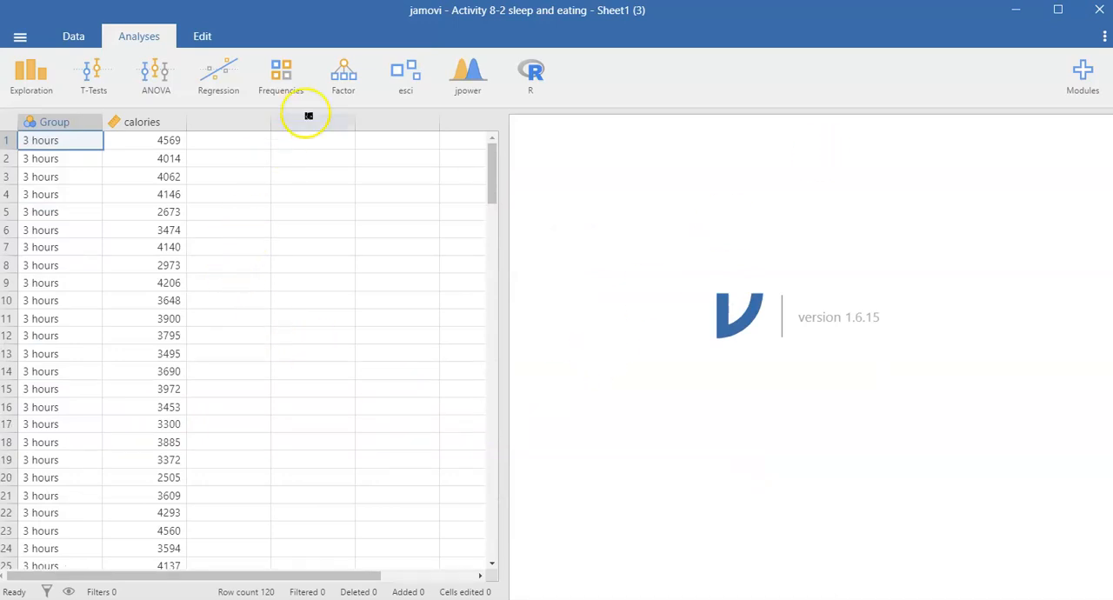
# Set up an ANOVA with calories as the dependent variable and Group as the fixed factor
pyautogui.click(155, 87)
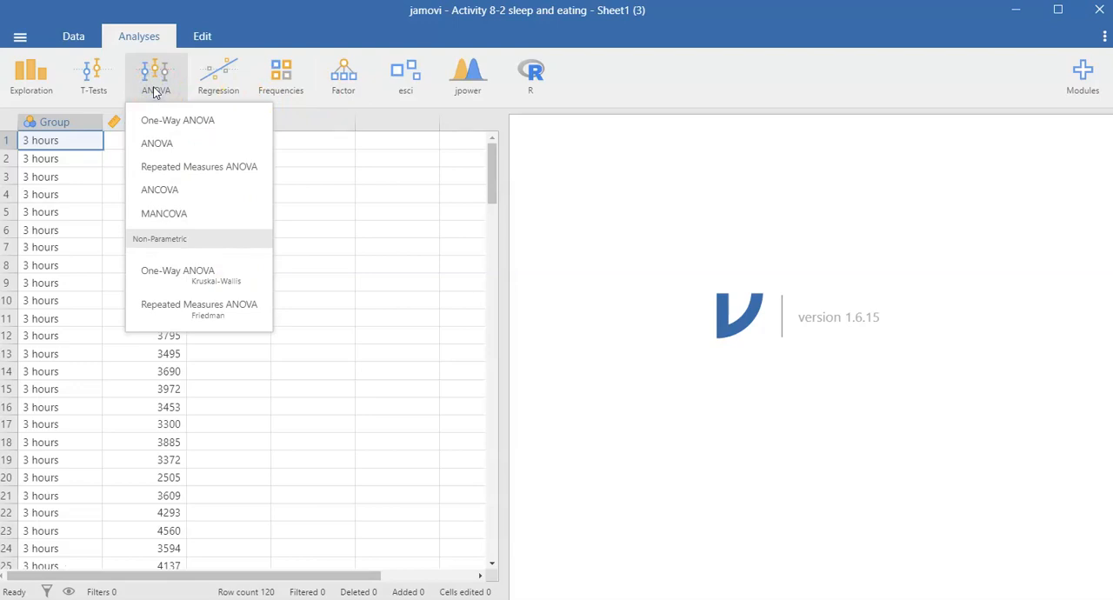
pyautogui.click(152, 148)
pyautogui.click(166, 148)
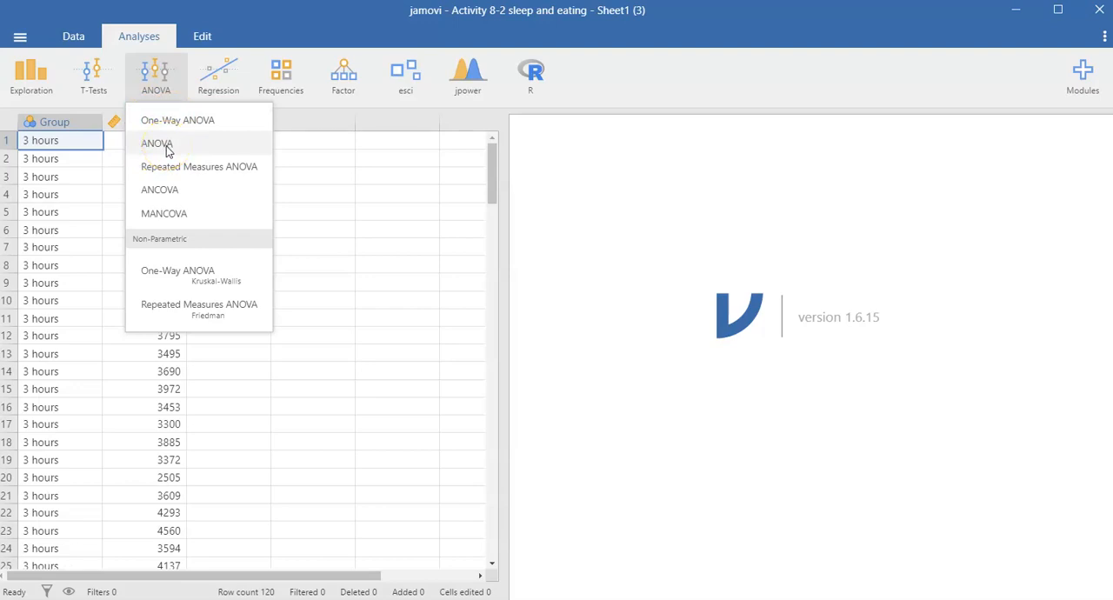
pyautogui.click(166, 149)
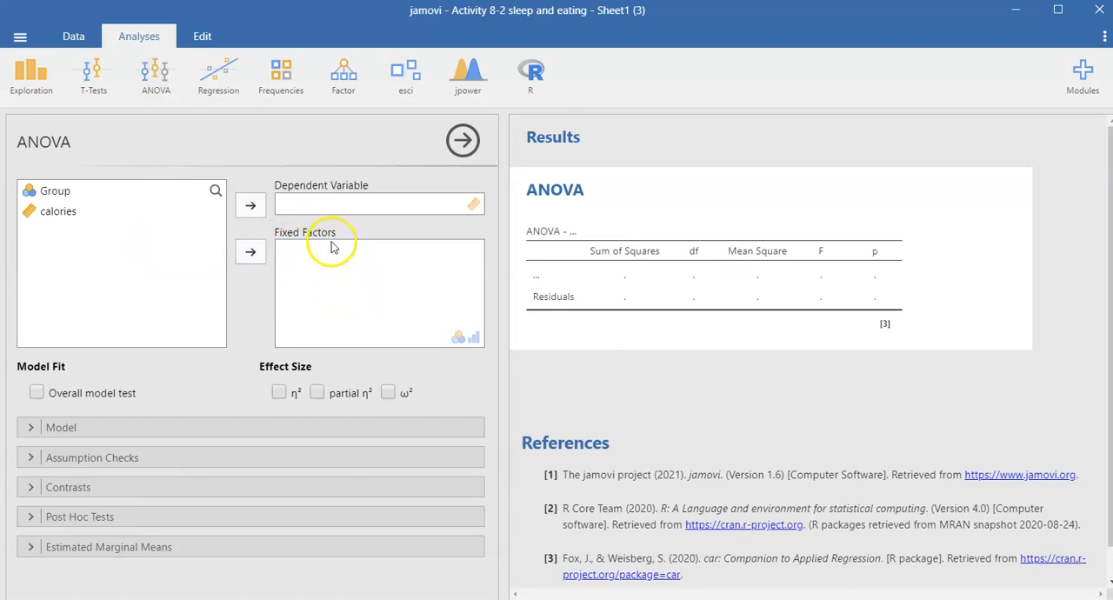
pyautogui.click(70, 199)
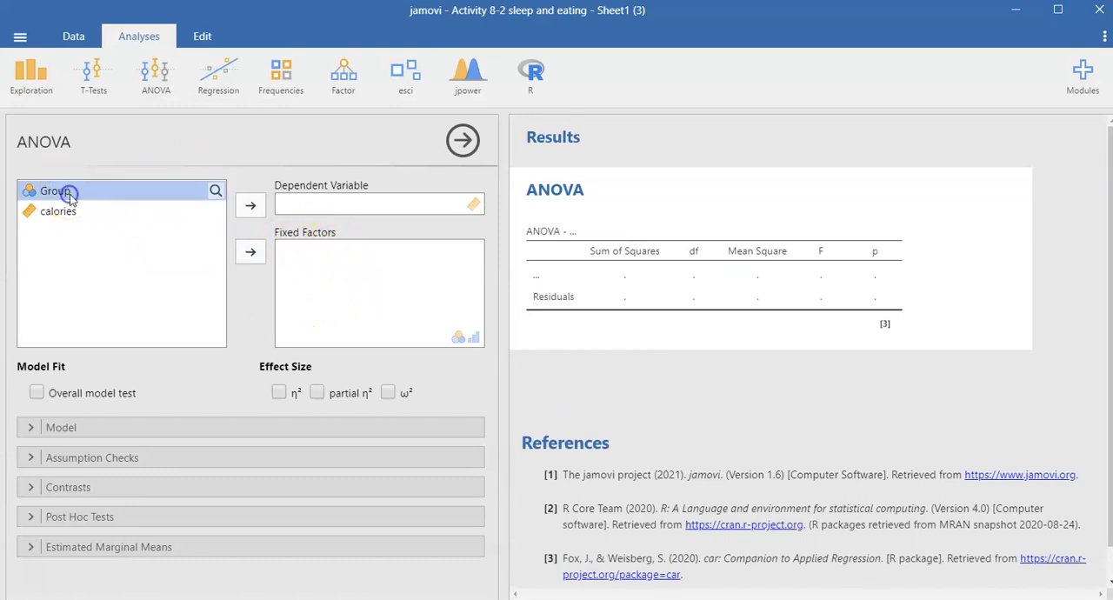
pyautogui.click(252, 252)
pyautogui.click(179, 190)
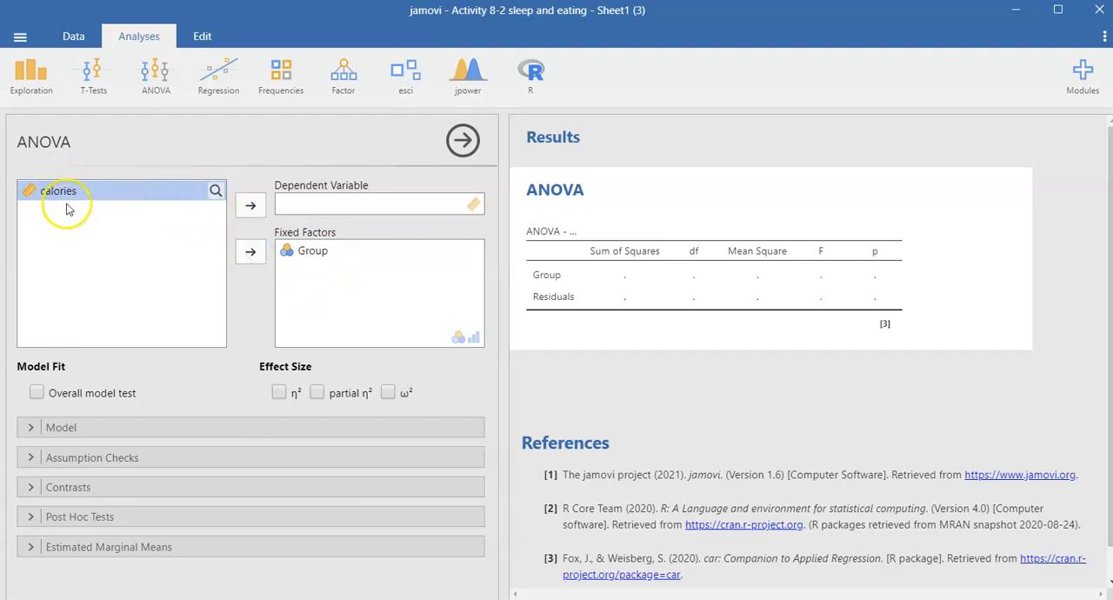
pyautogui.click(250, 207)
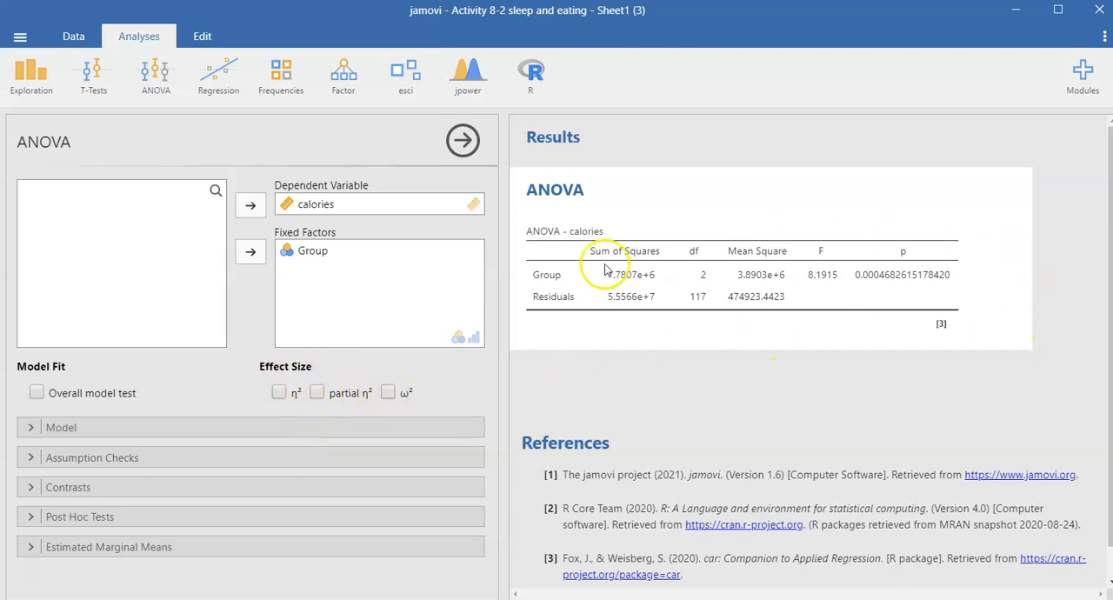
# Add the ω² effect size and the homogeneity test to the ANOVA
pyautogui.click(389, 394)
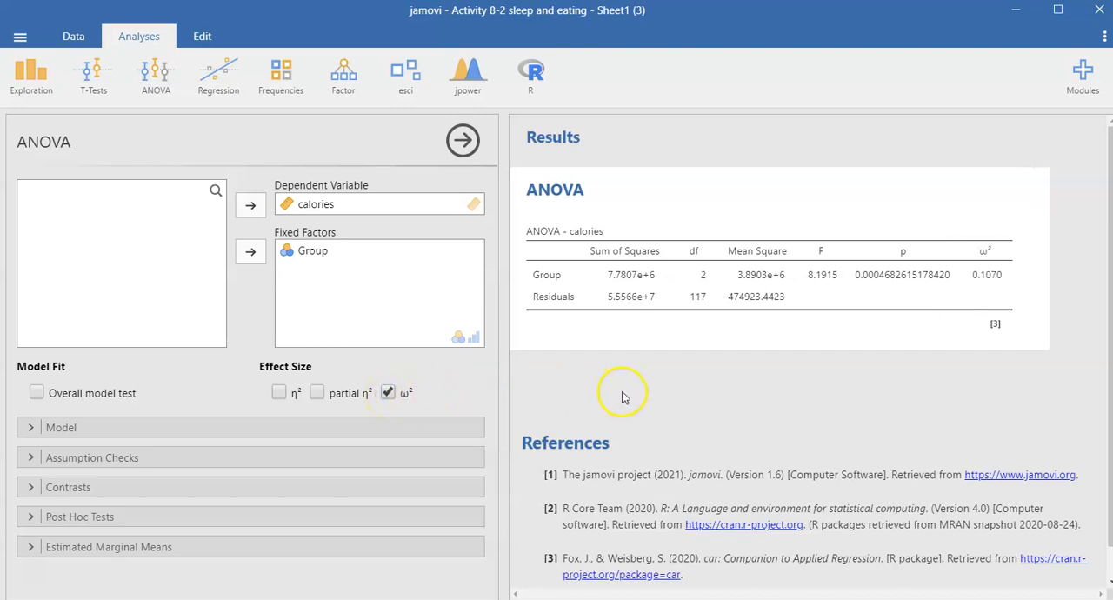
pyautogui.scroll(-1, 621, 397)
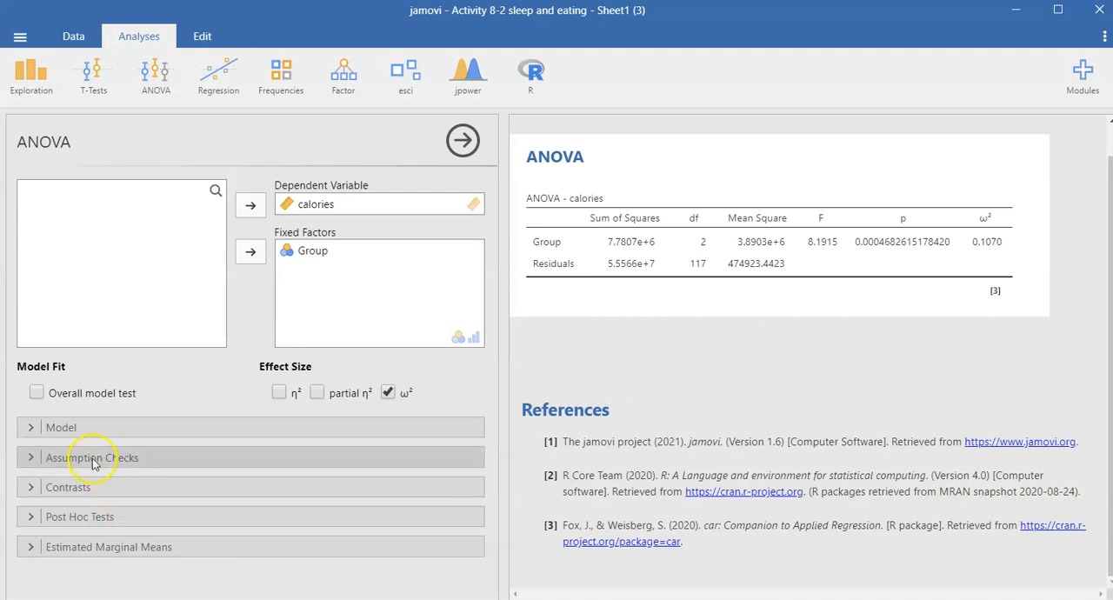
pyautogui.click(92, 459)
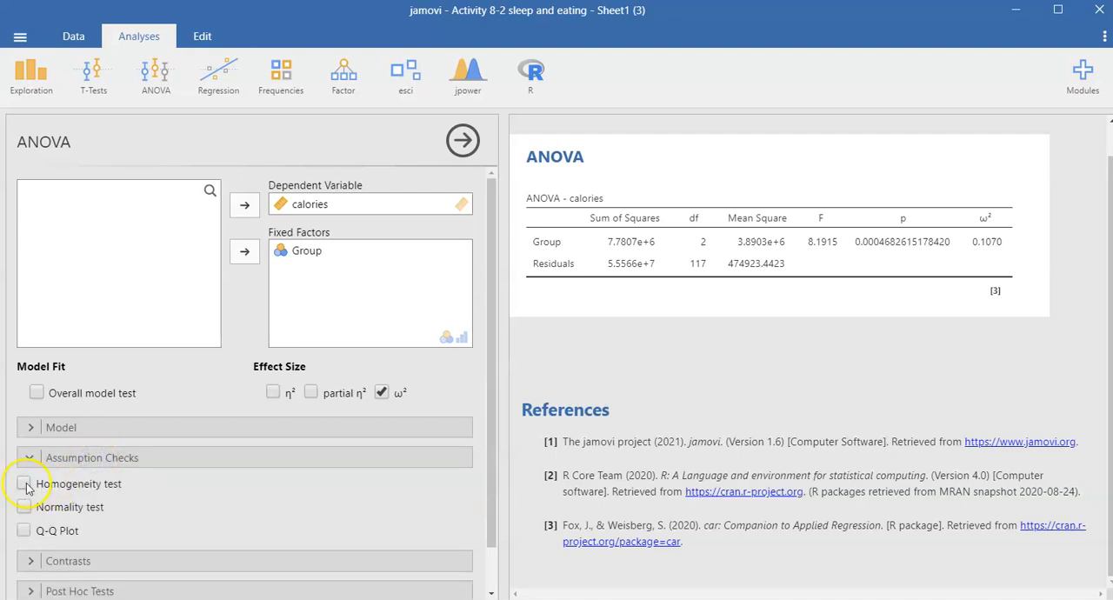
pyautogui.click(24, 484)
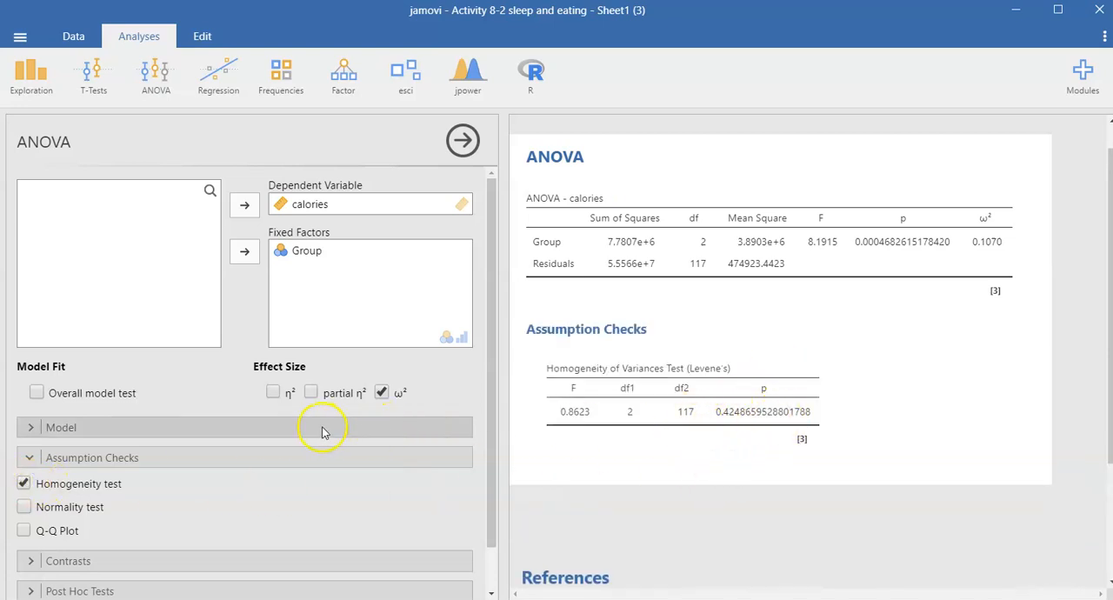
# Add post hoc comparisons for Group, using no correction instead of Tukey
pyautogui.scroll(-1, 323, 428)
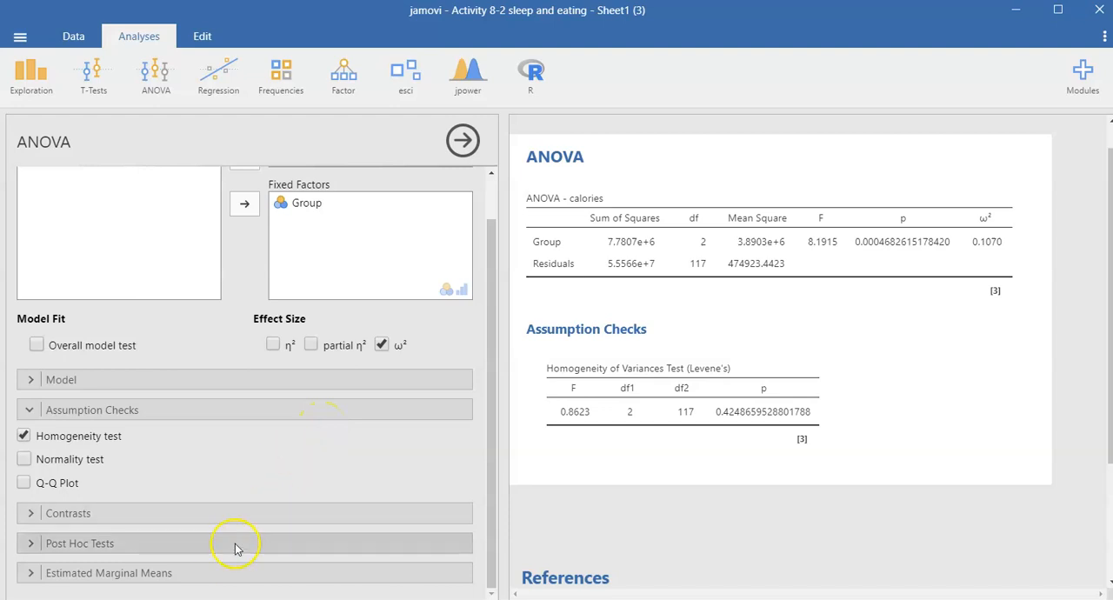
pyautogui.click(71, 547)
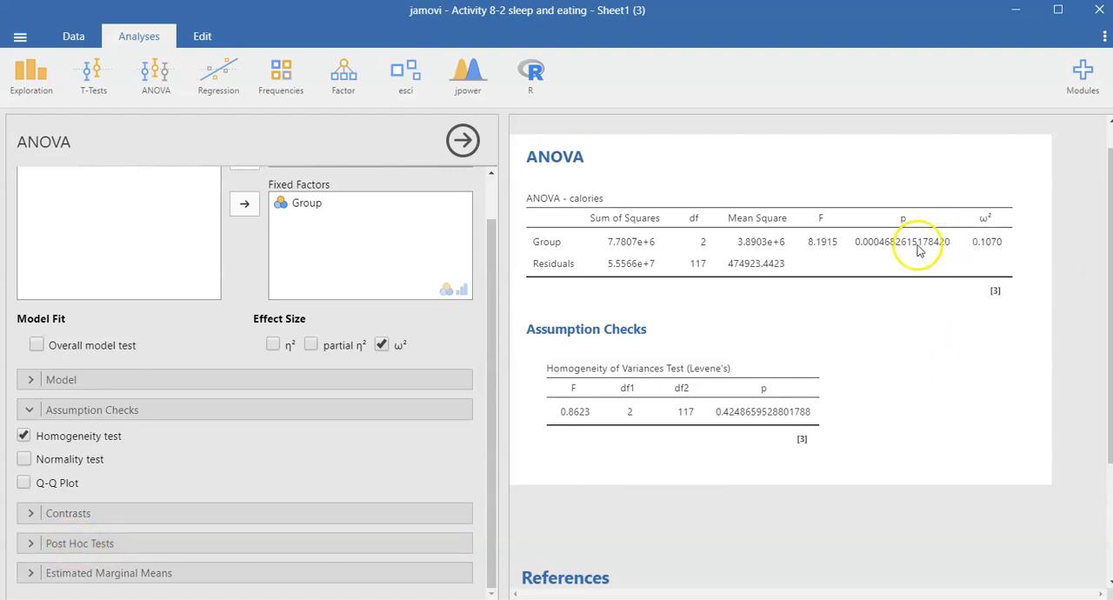
pyautogui.click(95, 545)
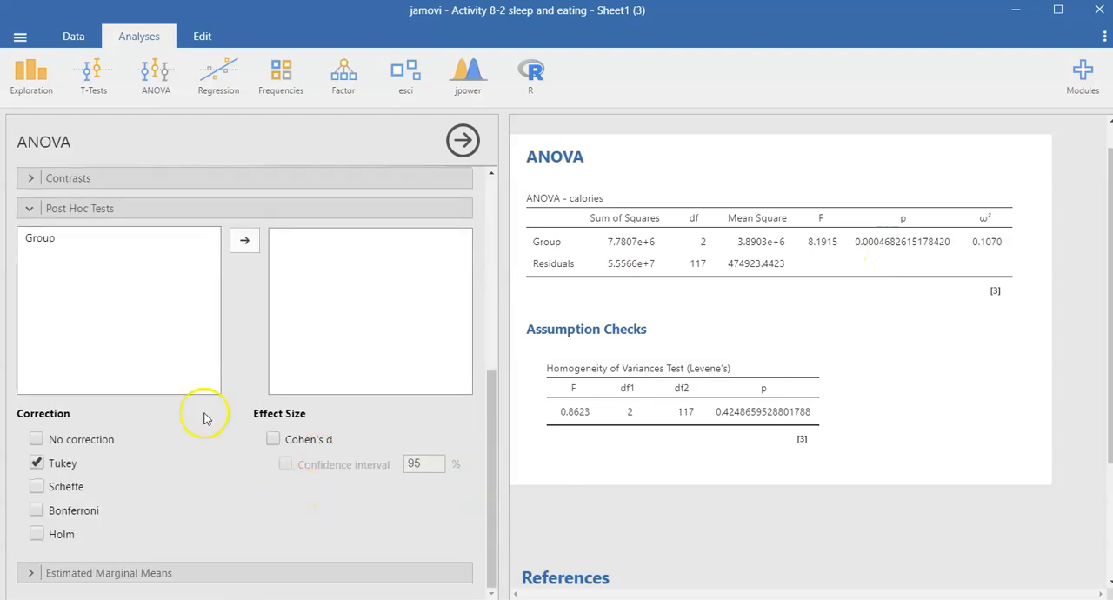
pyautogui.click(40, 237)
pyautogui.click(239, 246)
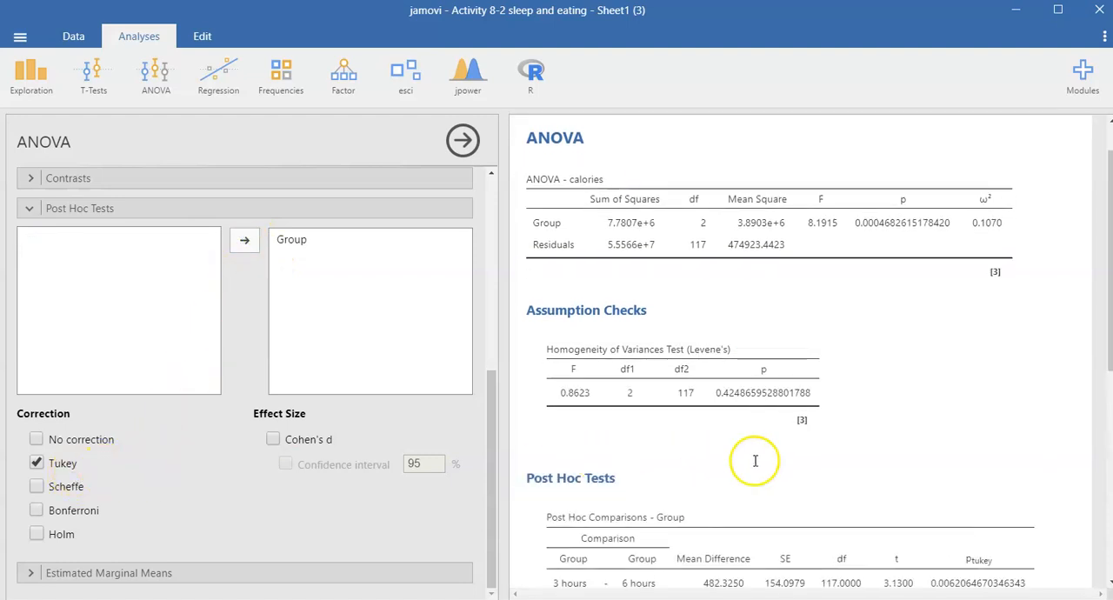
pyautogui.scroll(-5, 777, 467)
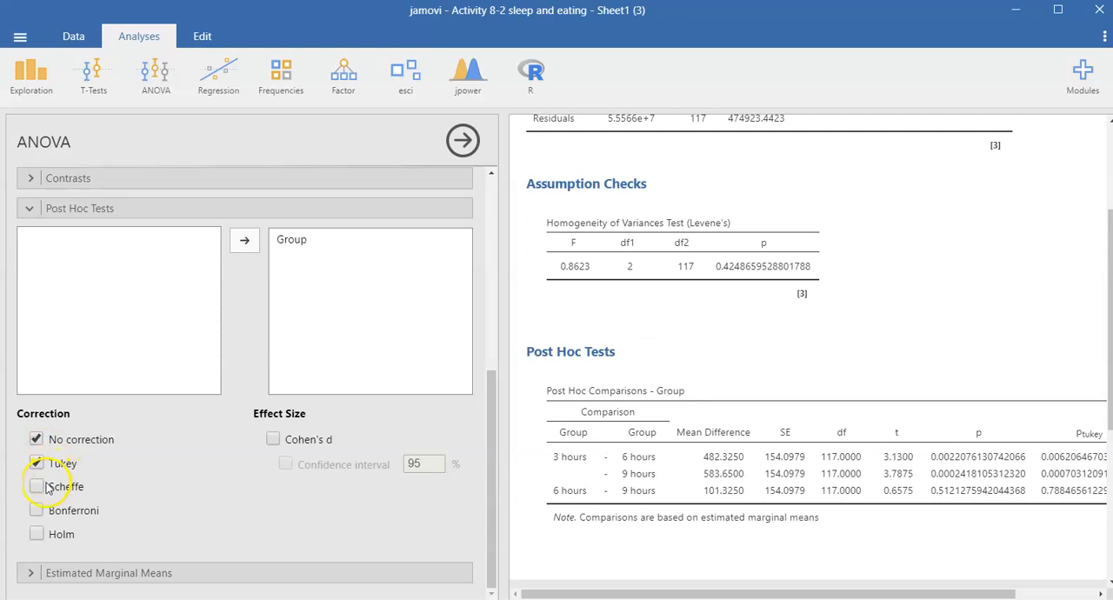
pyautogui.click(42, 439)
pyautogui.click(38, 463)
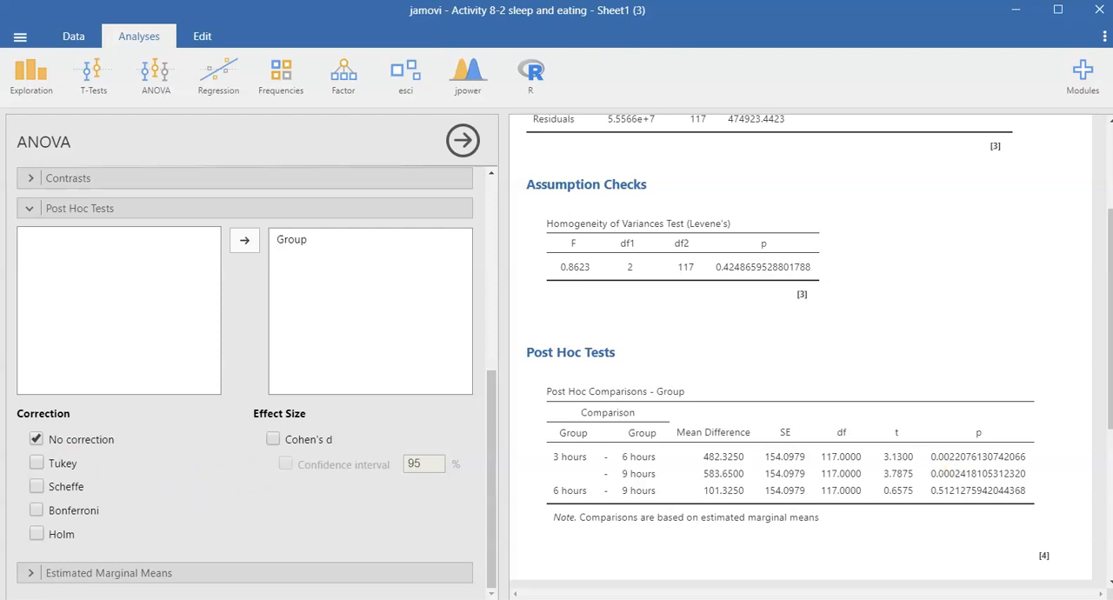
# Add Cohen's d with its 95% confidence interval to the post hoc comparisons and view the full-width table
pyautogui.click(274, 441)
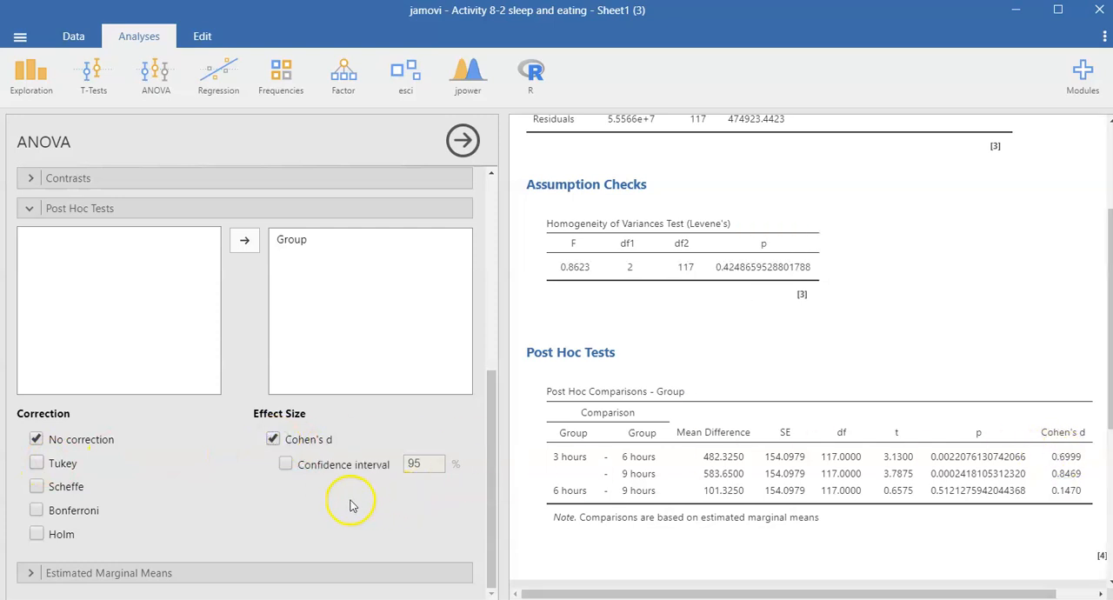
pyautogui.click(287, 466)
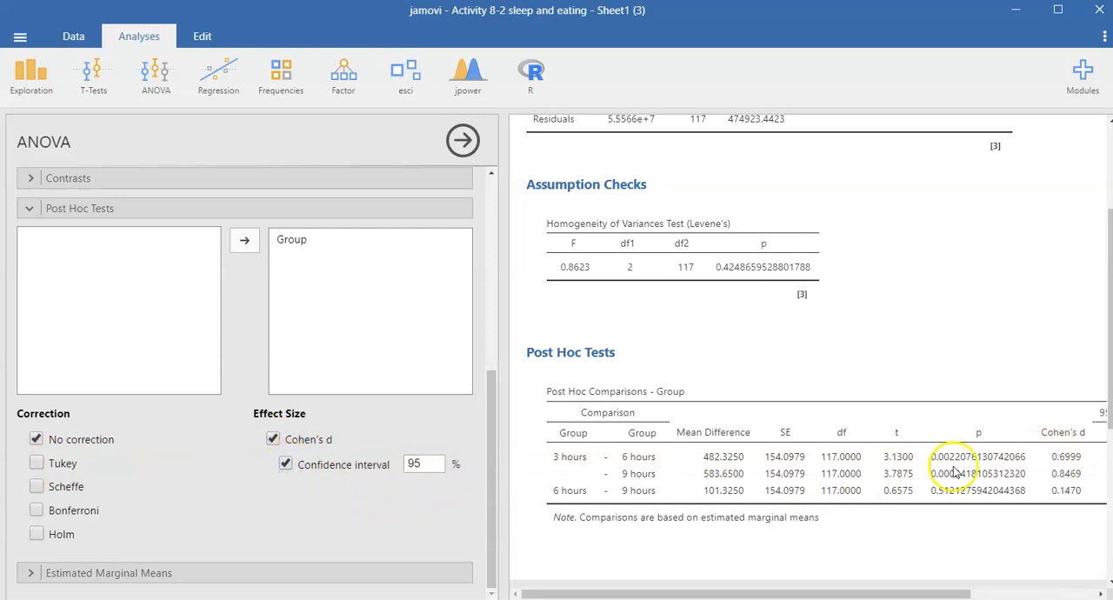
pyautogui.click(462, 140)
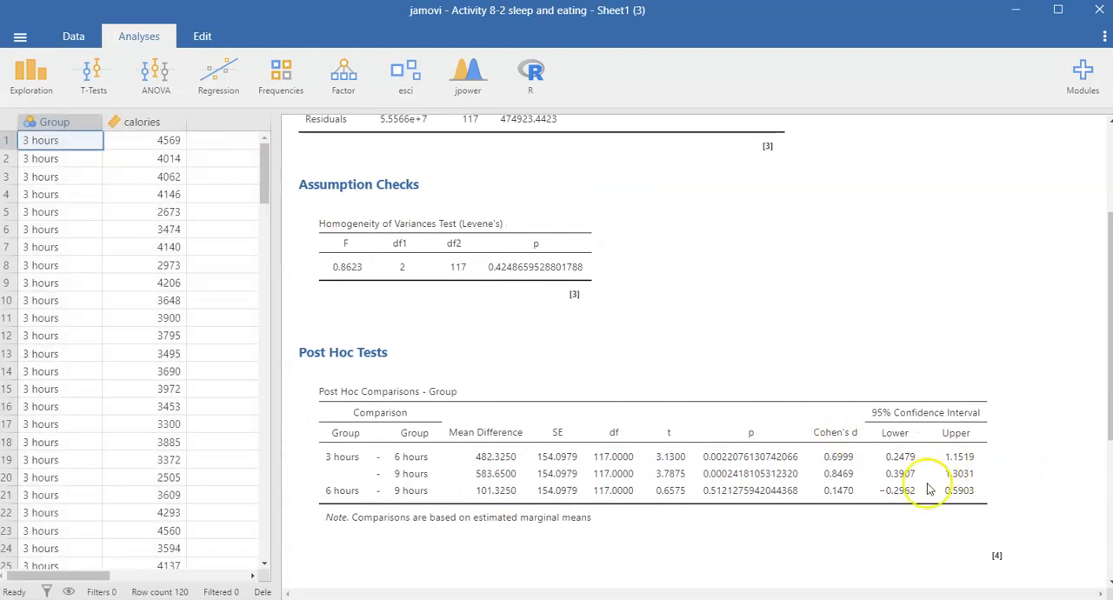
pyautogui.click(483, 438)
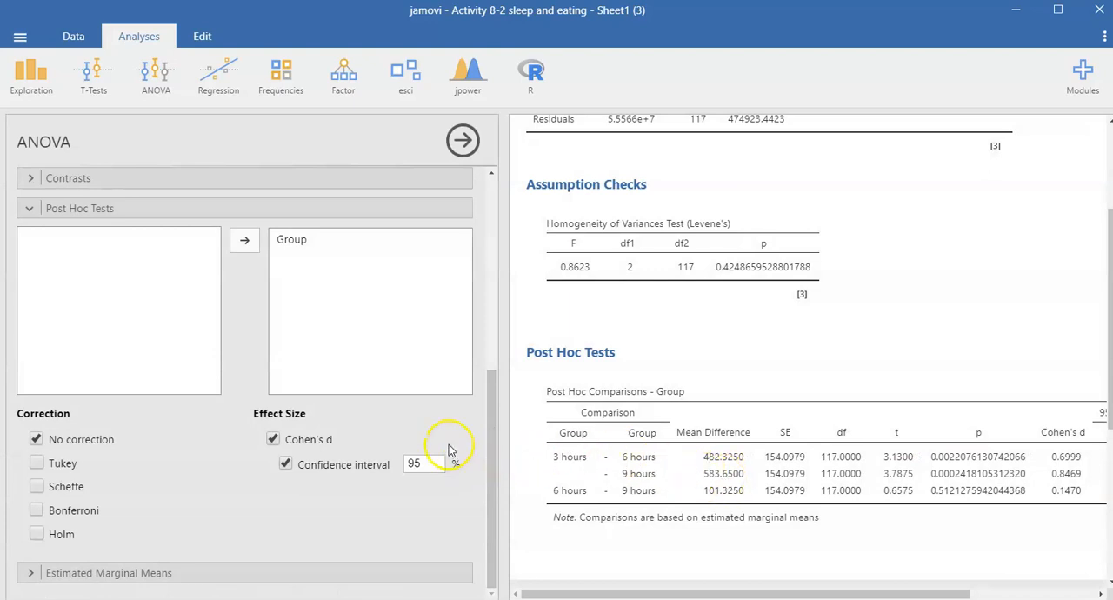
# Add estimated marginal means for Group and include the marginal means table alongside the plot
pyautogui.click(119, 576)
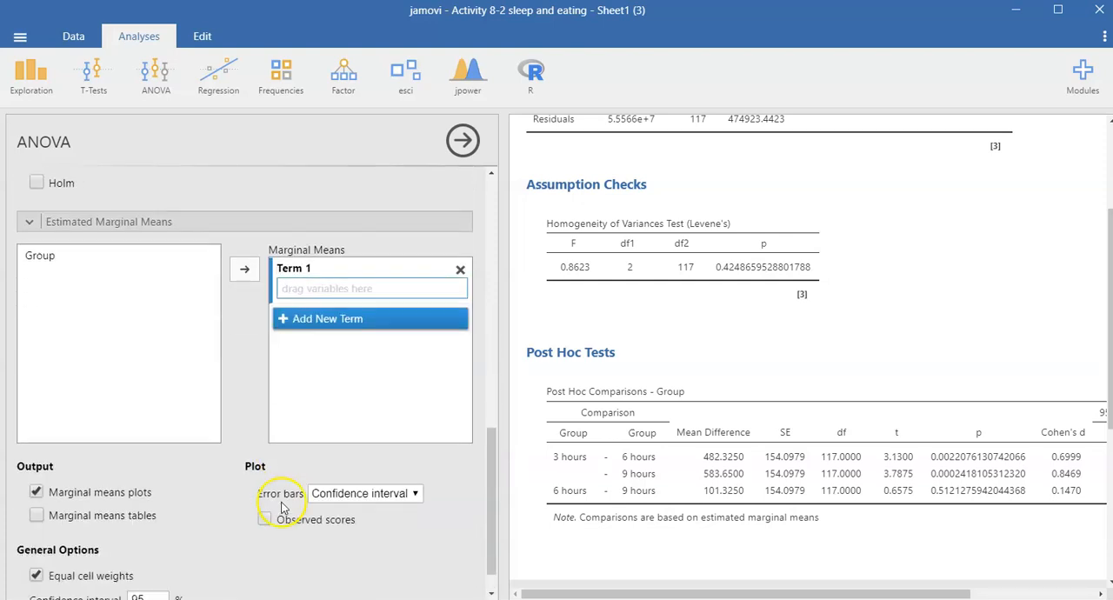
pyautogui.click(59, 261)
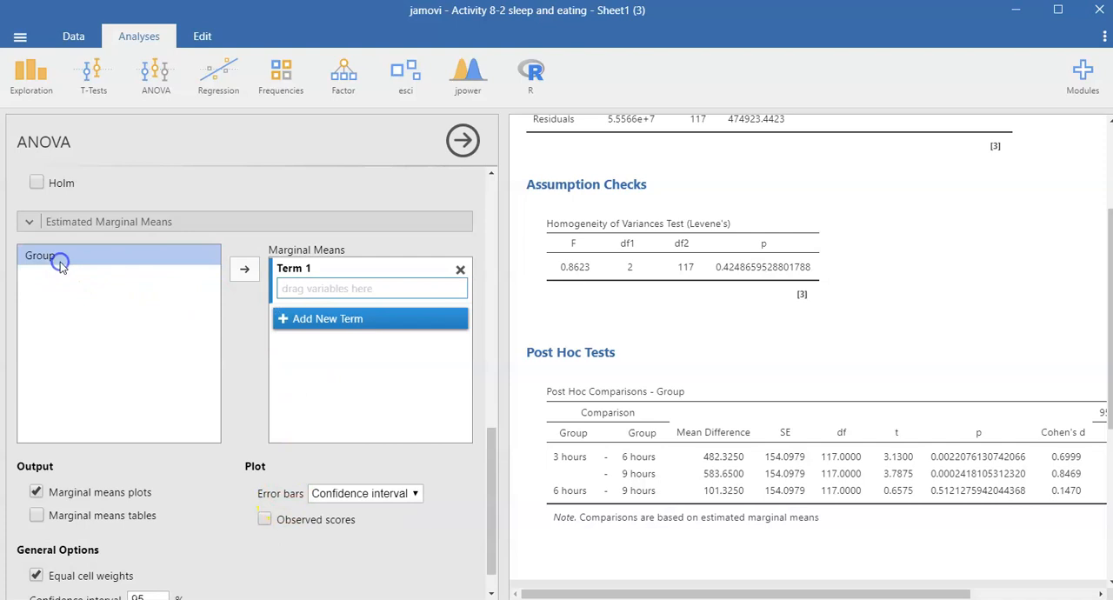
pyautogui.click(244, 271)
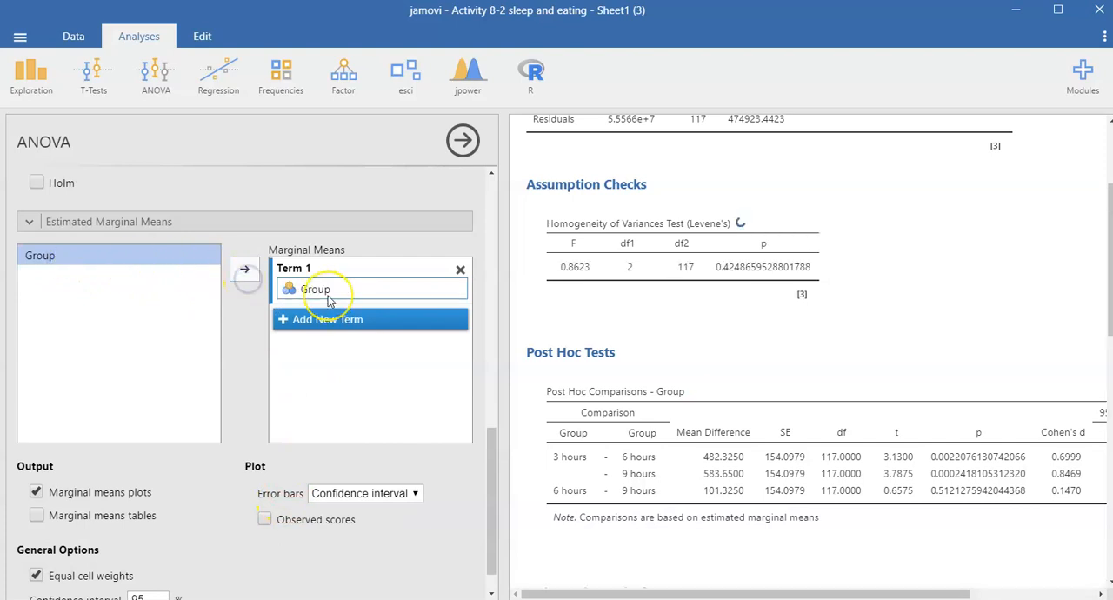
pyautogui.scroll(-7, 848, 494)
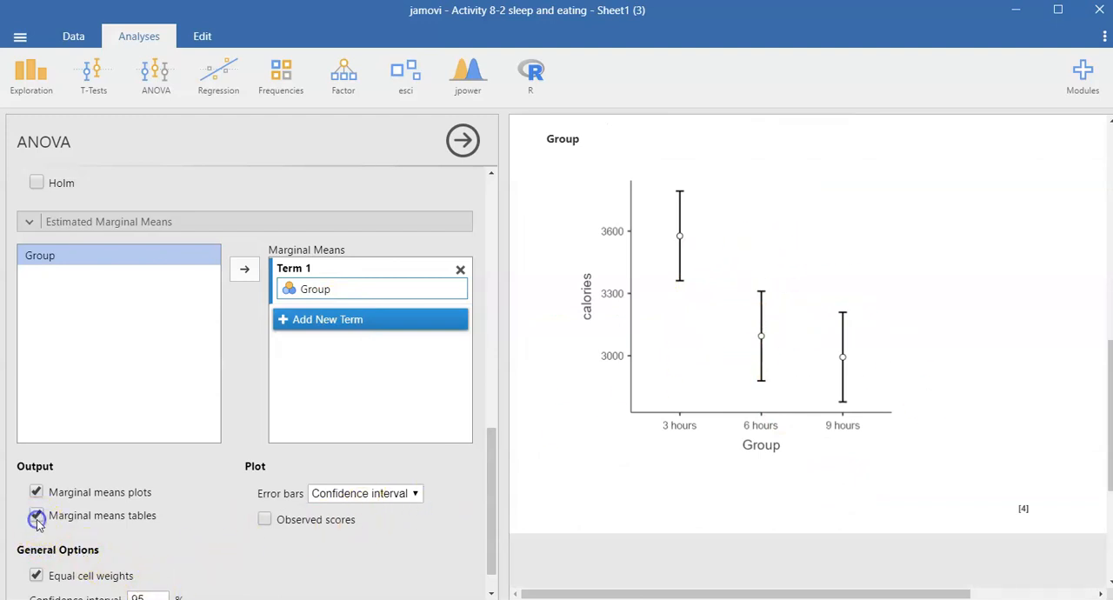
pyautogui.click(37, 519)
pyautogui.scroll(-3, 948, 548)
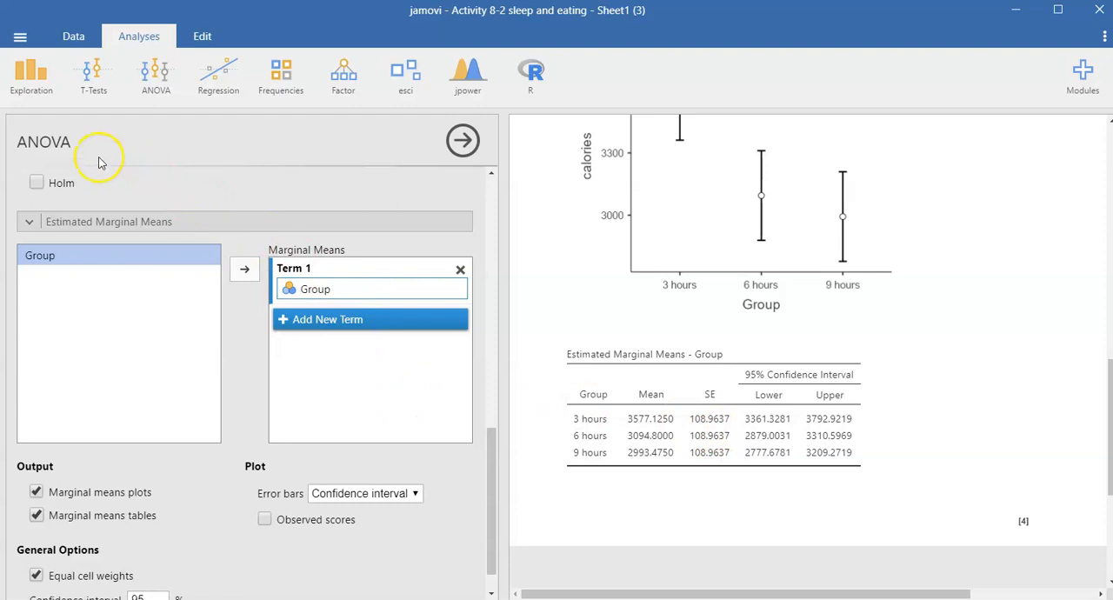
# Run a Descriptives analysis of calories, split by Group
pyautogui.click(41, 97)
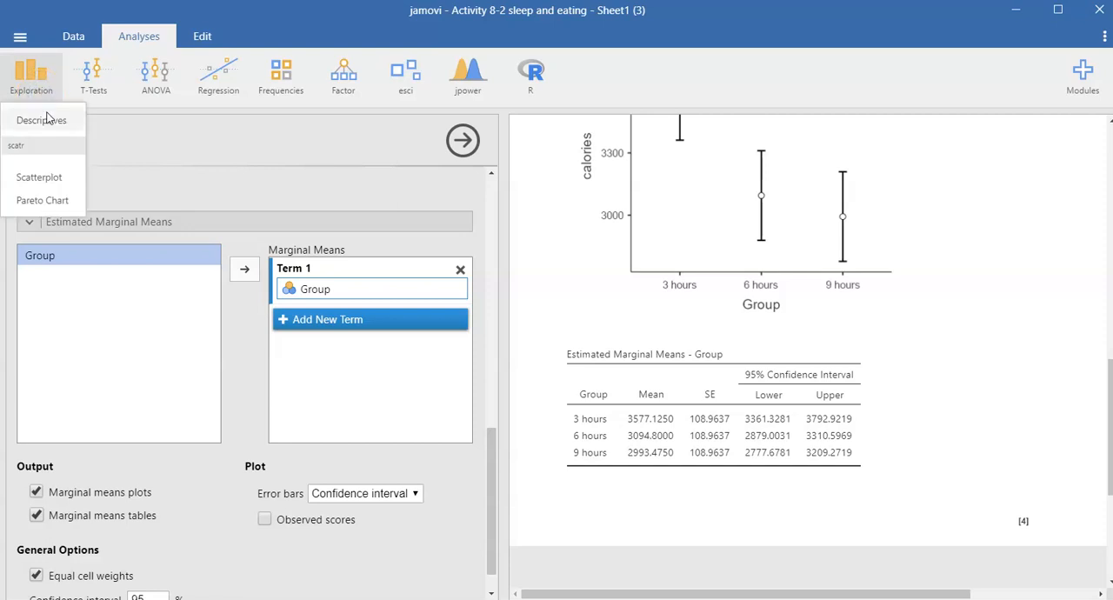
pyautogui.click(41, 121)
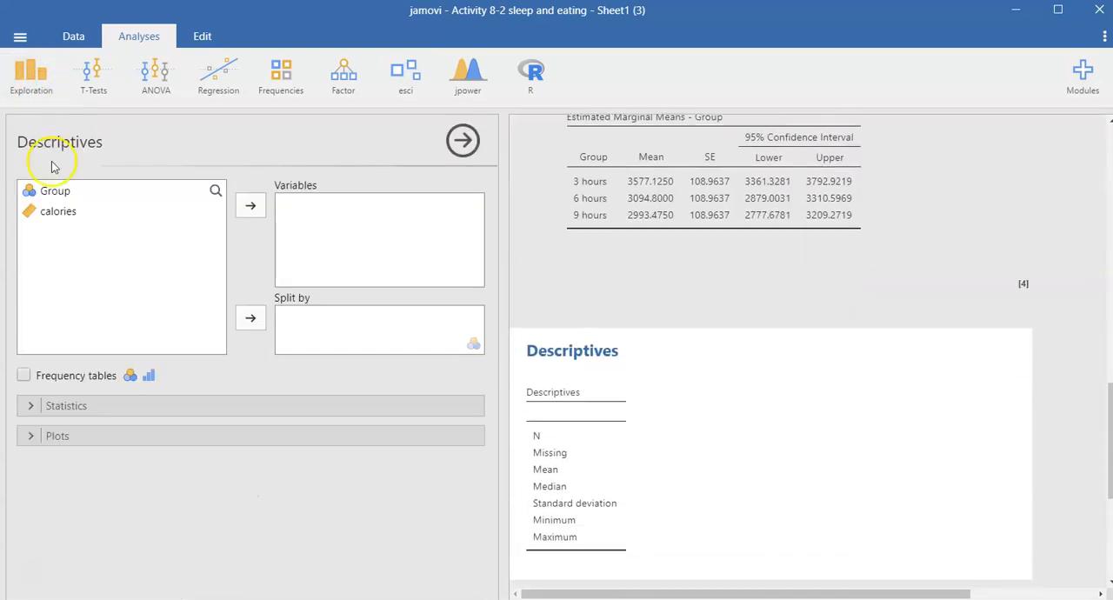
pyautogui.click(67, 214)
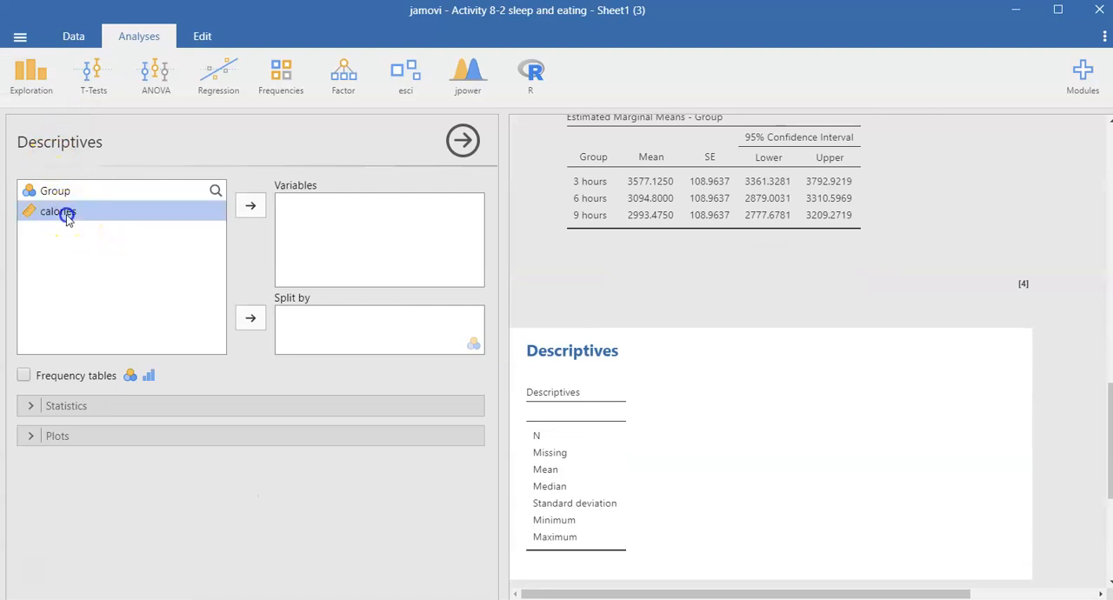
pyautogui.click(243, 216)
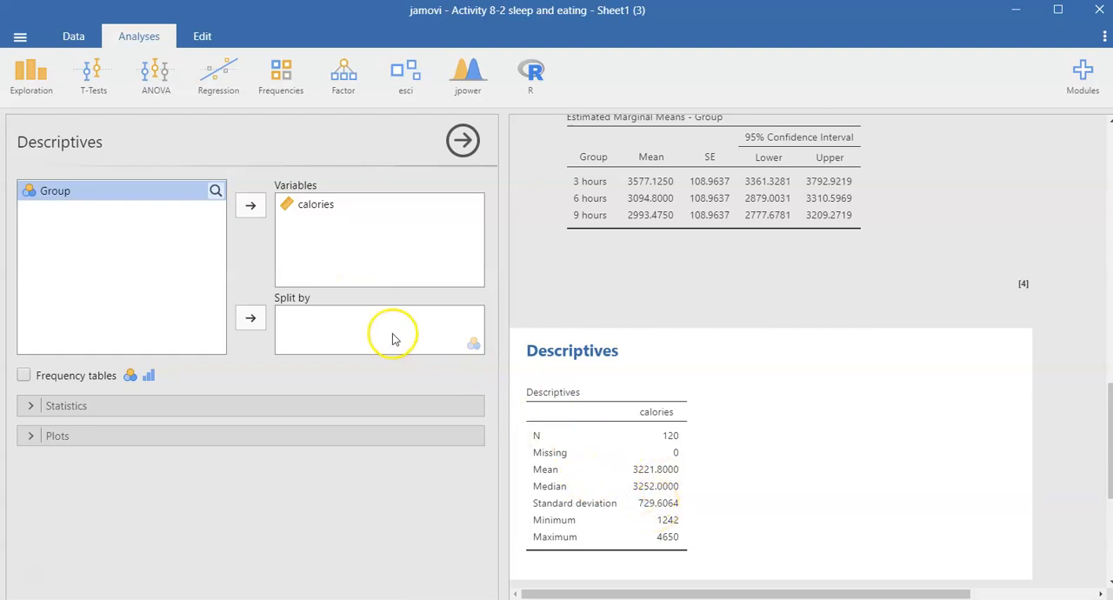
pyautogui.click(252, 318)
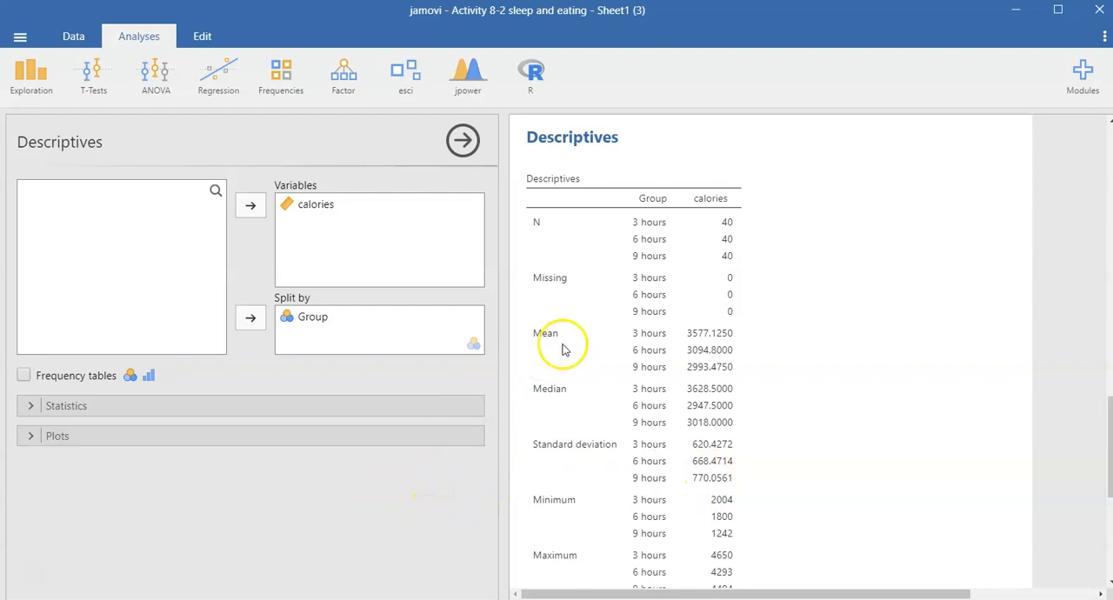
# Return to the ANOVA analysis and review its main ANOVA, homogeneity of variances and post hoc comparison tables
pyautogui.scroll(6, 621, 363)
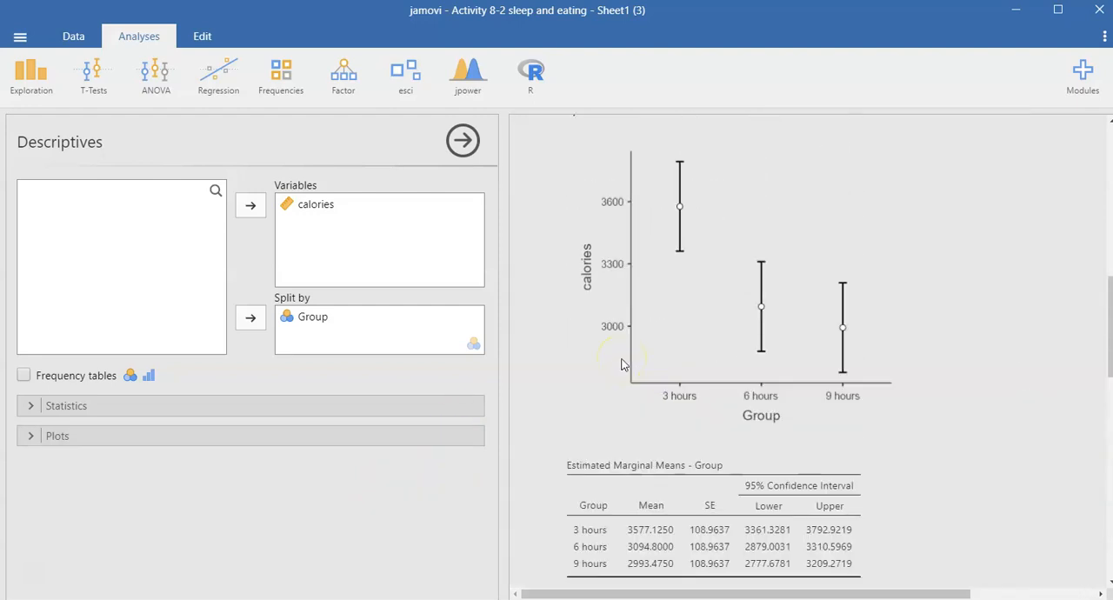
pyautogui.click(621, 363)
pyautogui.scroll(10, 644, 429)
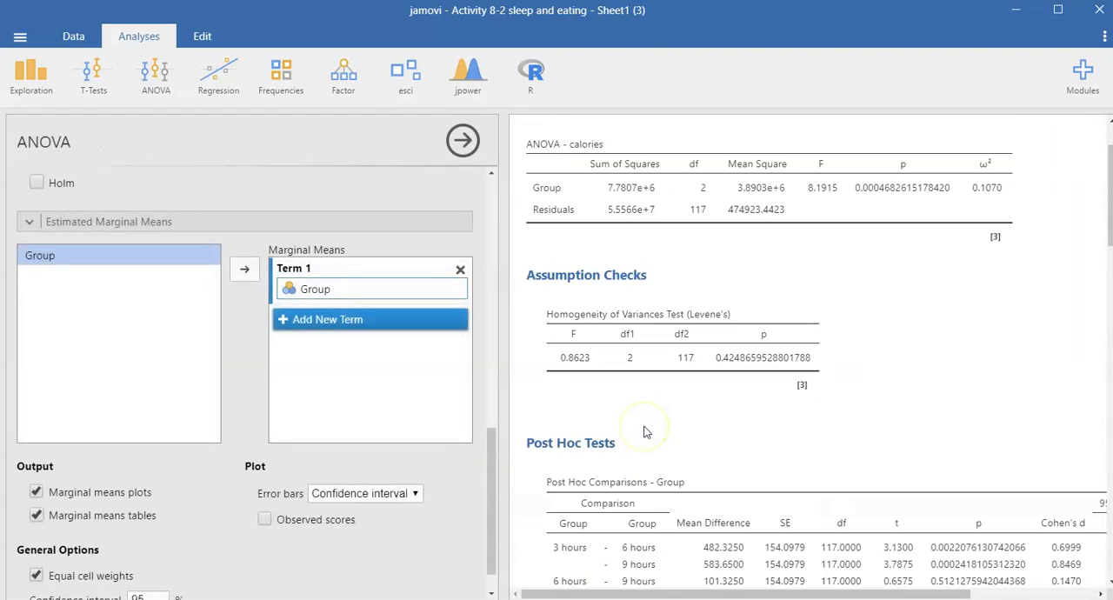
pyautogui.scroll(-3, 643, 429)
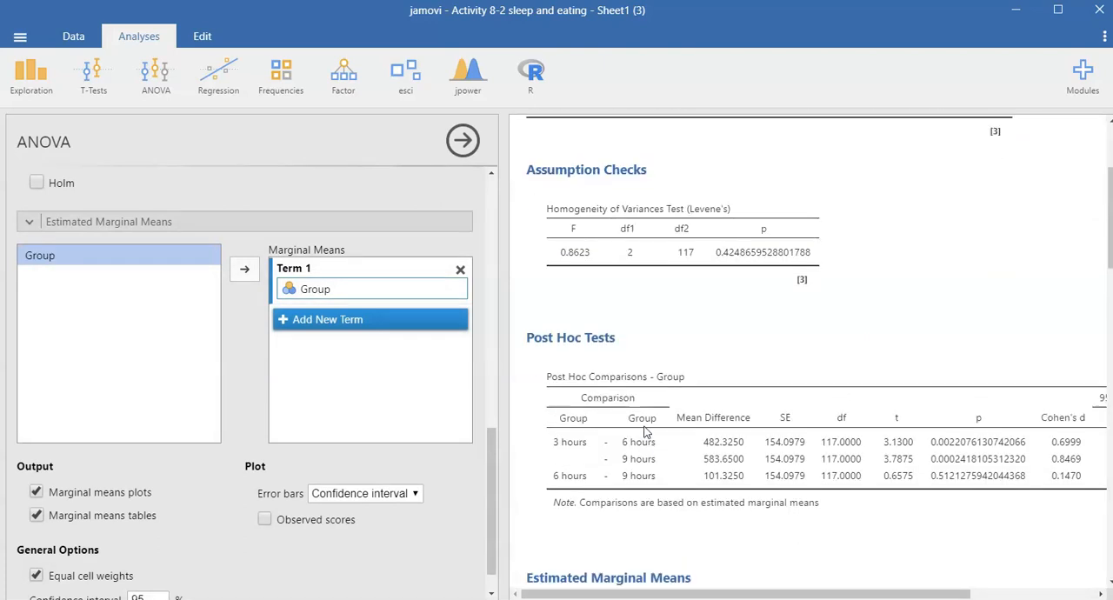
pyautogui.scroll(2, 645, 432)
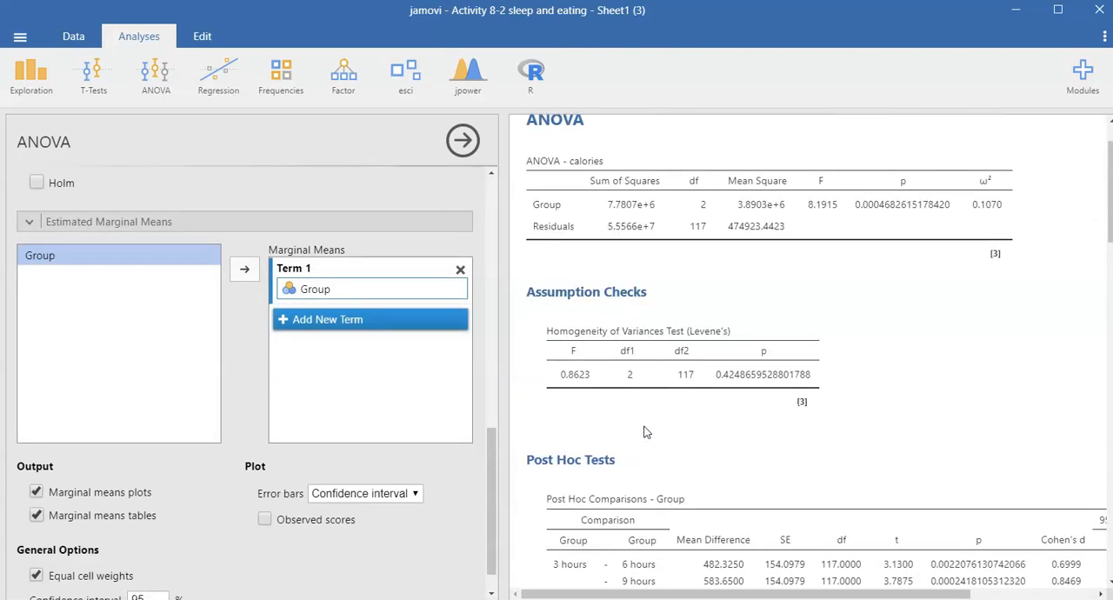